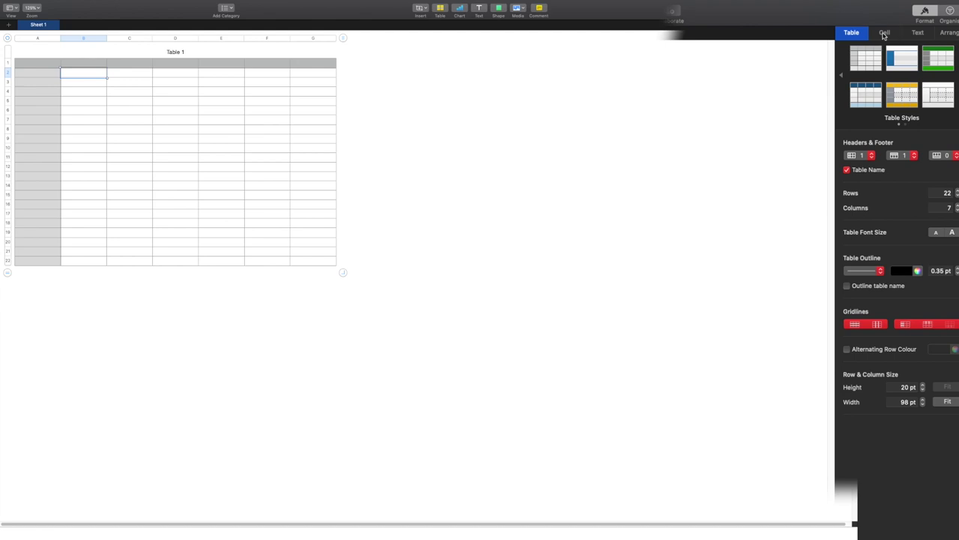
Step: Make cell B2 a pop-up menu and add another item to its list
{"action": "left_click", "coordinate": [884, 33]}
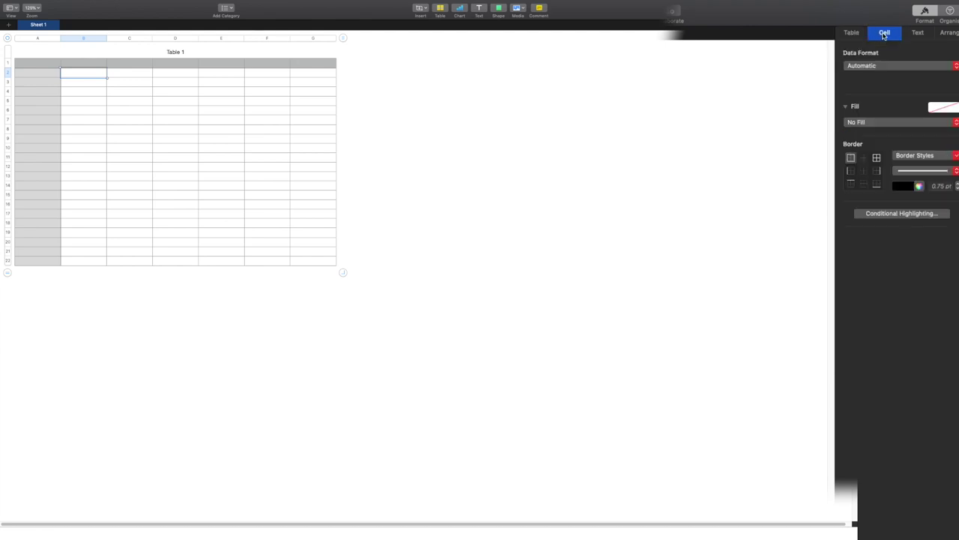
{"action": "left_click", "coordinate": [898, 71]}
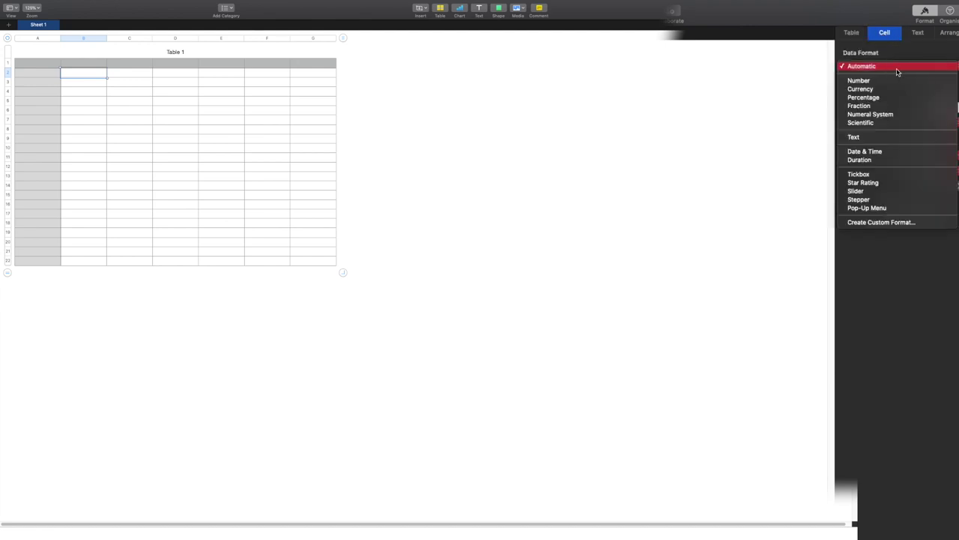
{"action": "left_click", "coordinate": [869, 208]}
{"action": "left_click", "coordinate": [868, 81]}
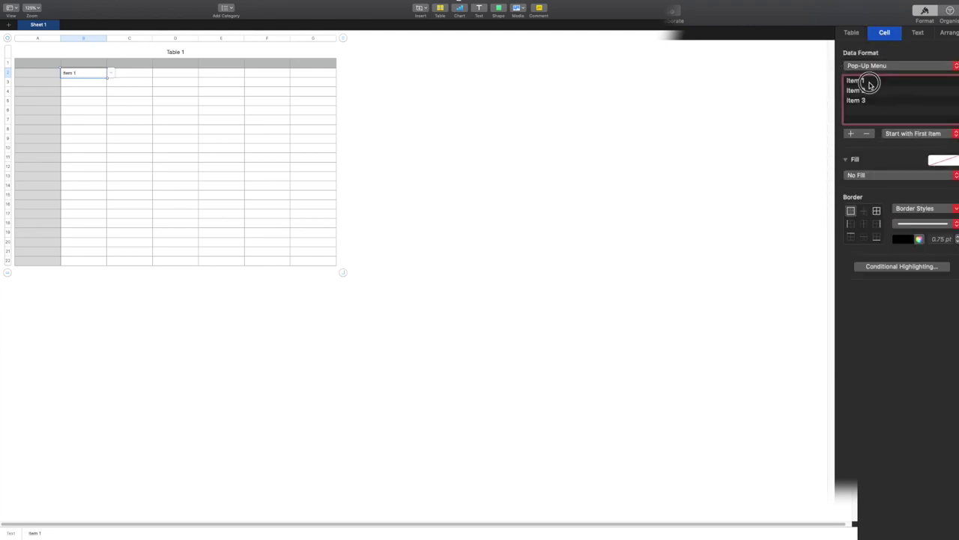
{"action": "left_click", "coordinate": [851, 134]}
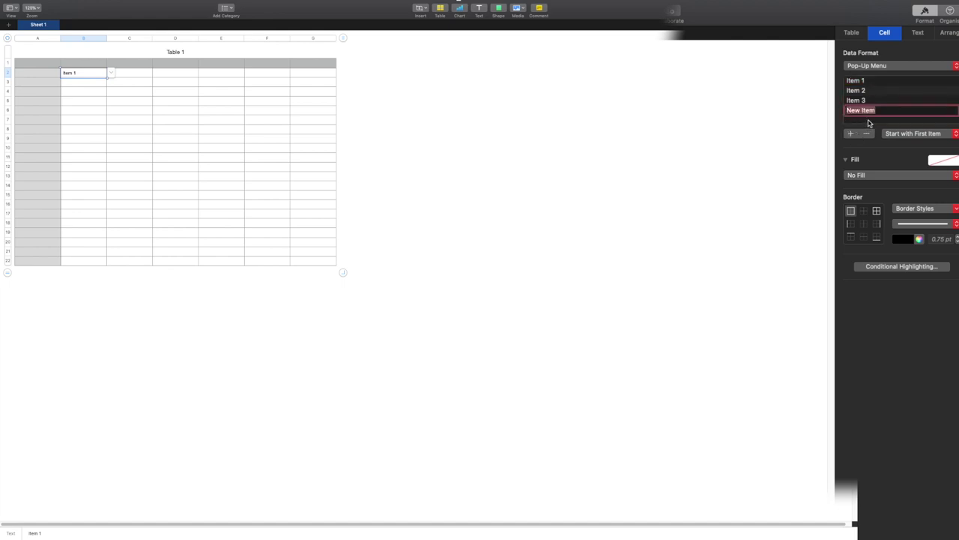
{"action": "left_click", "coordinate": [803, 145]}
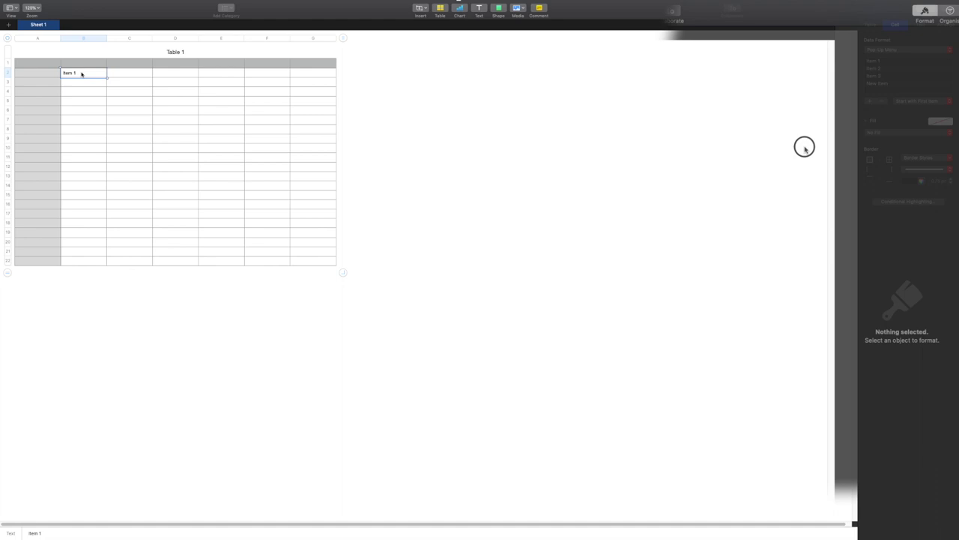
Step: Remove the pop-up menu from cell B2 and view the table-wide settings
{"action": "key", "text": "Delete"}
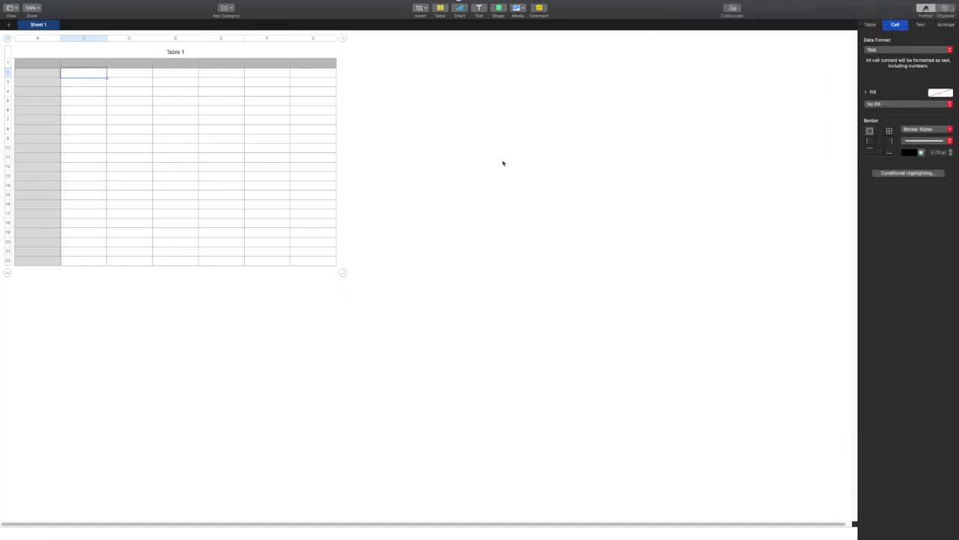
{"action": "left_click", "coordinate": [506, 162]}
{"action": "left_click", "coordinate": [85, 75]}
{"action": "left_click", "coordinate": [876, 26]}
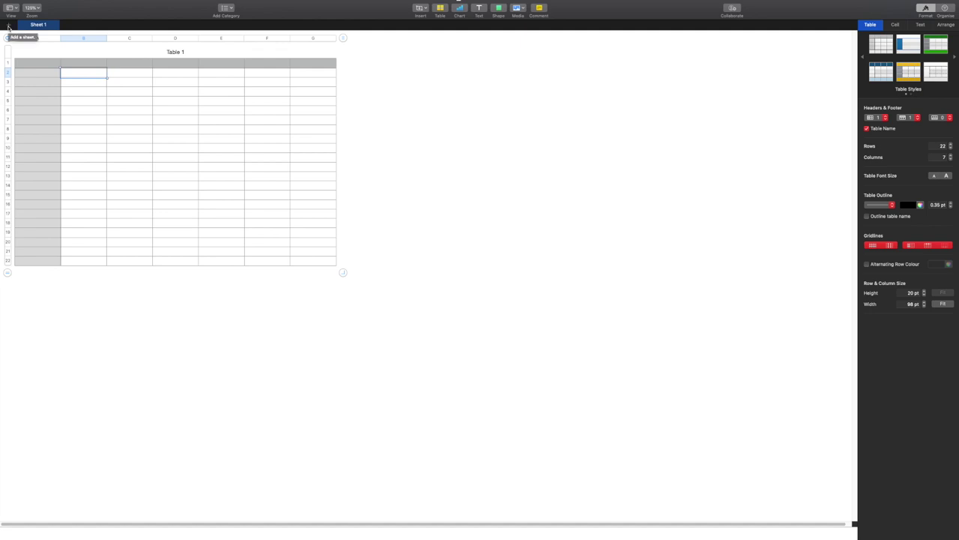
Step: Add Sheet 2, extend its table to 41 rows, and enter Name 1 in B2
{"action": "left_click", "coordinate": [8, 27]}
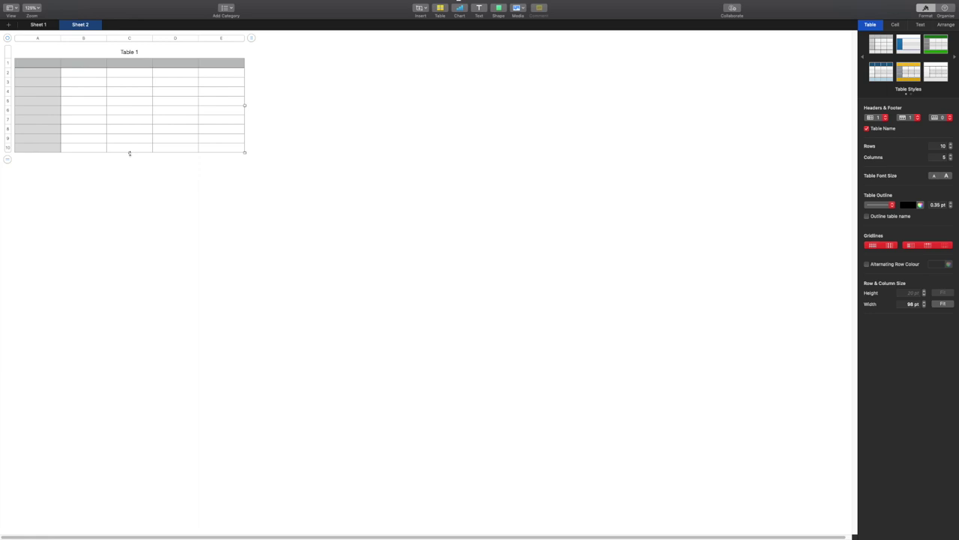
{"action": "left_click_drag", "start_coordinate": [6, 159], "coordinate": [8, 451]}
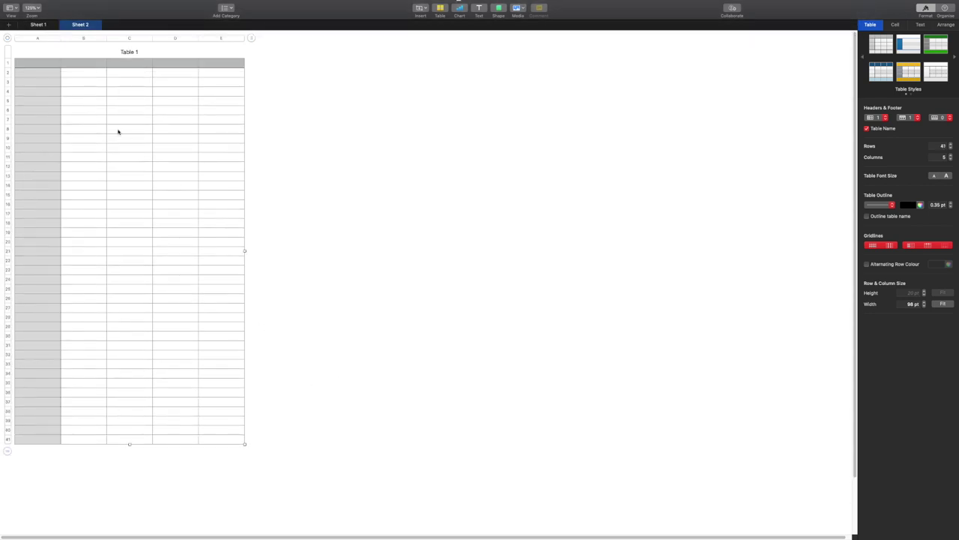
{"action": "left_click", "coordinate": [95, 73]}
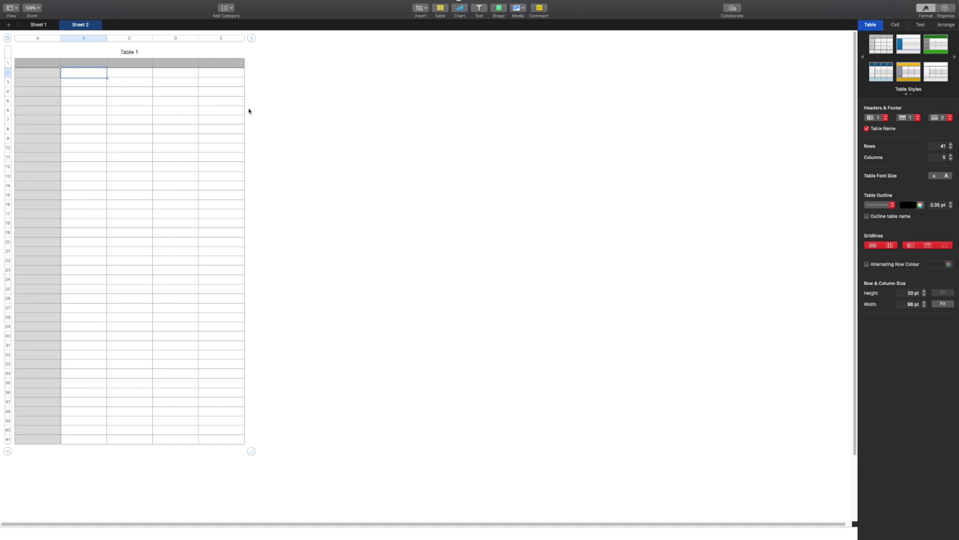
{"action": "type", "text": "Name 1"}
{"action": "left_click", "coordinate": [75, 84]}
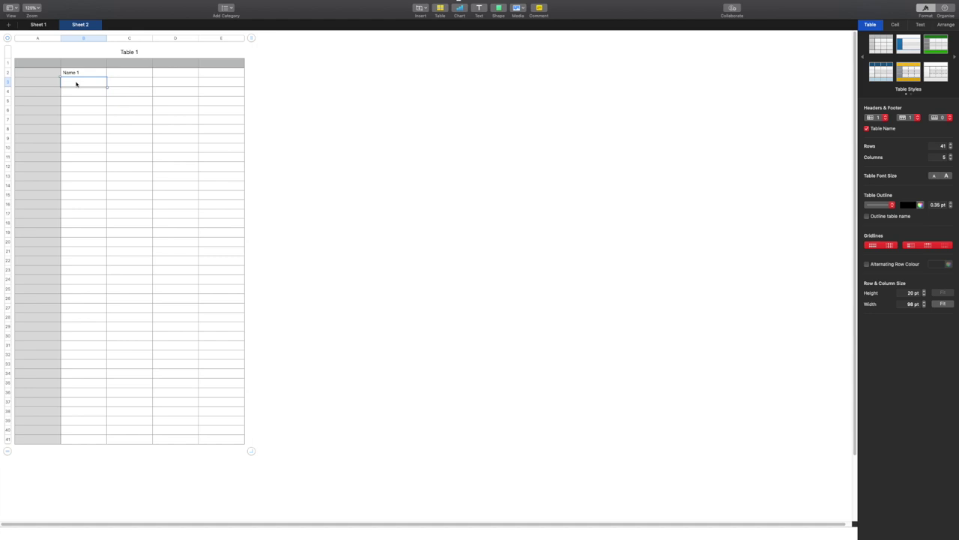
Step: Enter Name 2 and Name 3 in B3:B4, then fill column B down to Name 40
{"action": "type", "text": "Nme"}
{"action": "key", "text": "BackSpace"}
{"action": "key", "text": "BackSpace"}
{"action": "key", "text": "BackSpace"}
{"action": "type", "text": "Name 2"}
{"action": "key", "text": "Return"}
{"action": "type", "text": "N"}
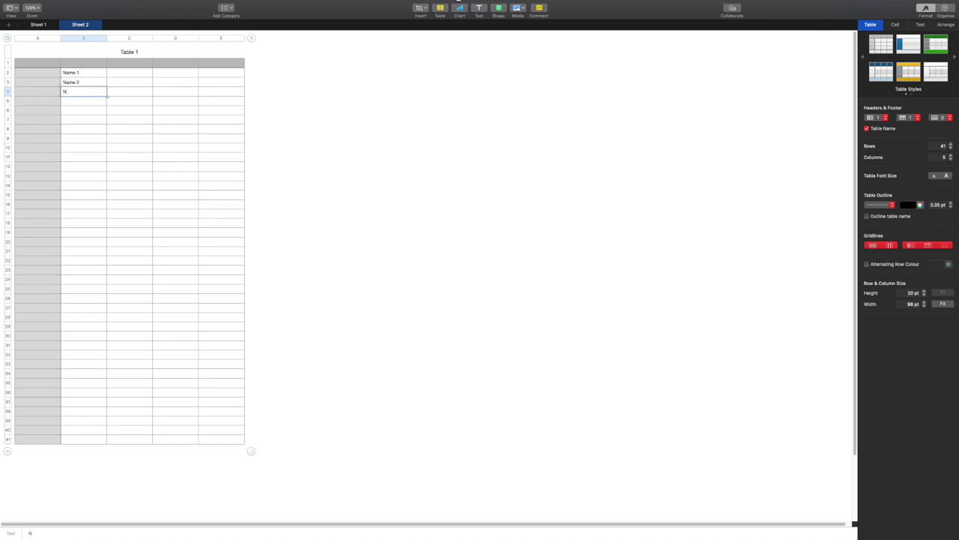
{"action": "type", "text": "ame 3"}
{"action": "left_click", "coordinate": [300, 114]}
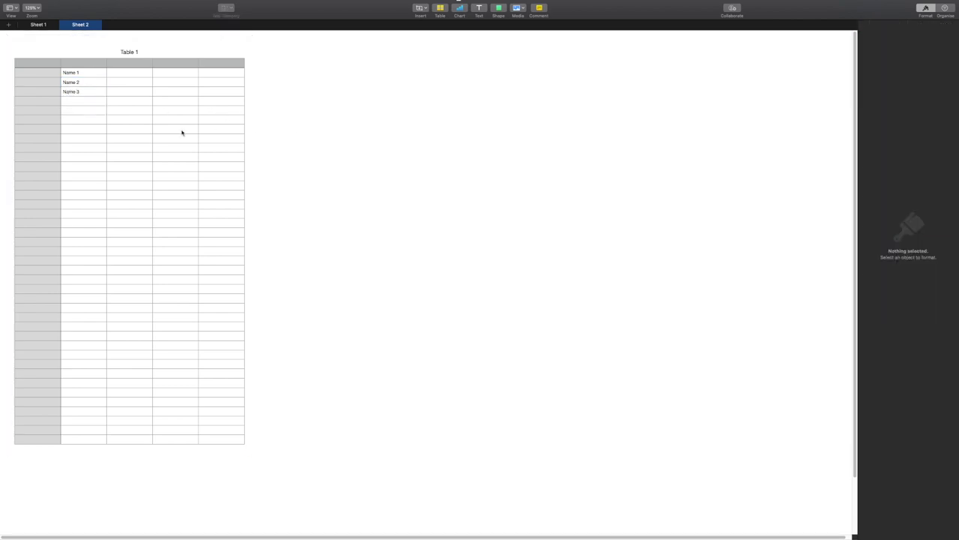
{"action": "left_click_drag", "start_coordinate": [82, 75], "coordinate": [86, 90]}
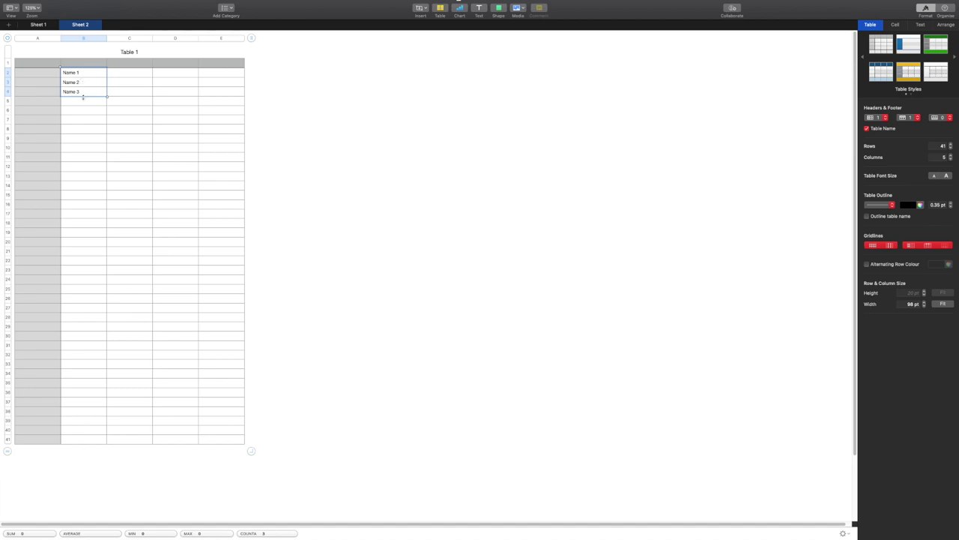
{"action": "left_click_drag", "start_coordinate": [83, 97], "coordinate": [115, 453]}
Step: Select cells B2 through B41, Name 1 to Name 40, in Sheet 2's table
{"action": "left_click", "coordinate": [327, 410]}
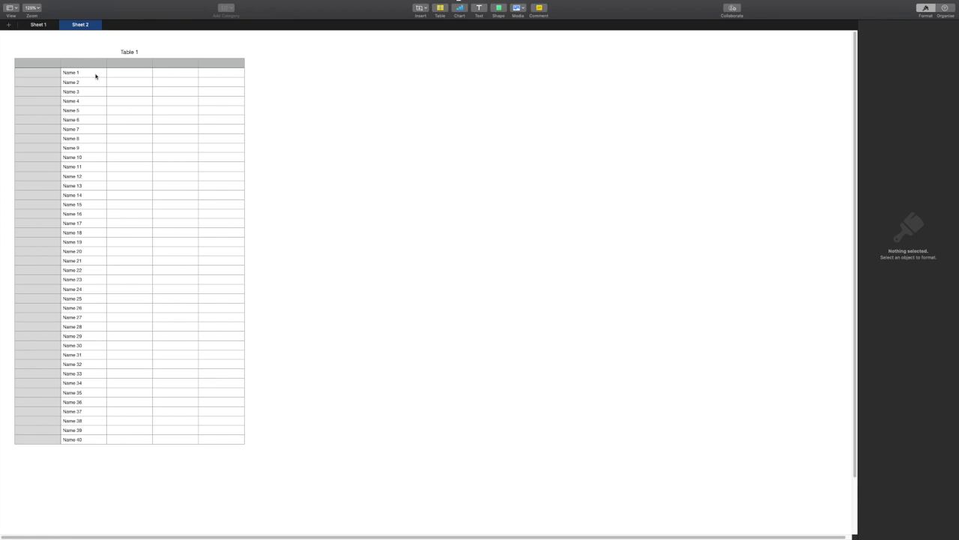
{"action": "left_click", "coordinate": [95, 76]}
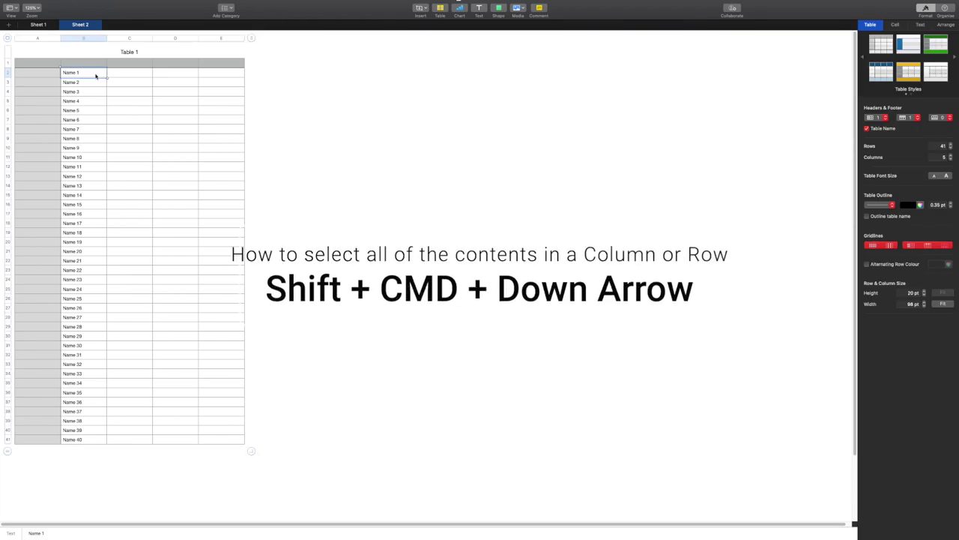
{"action": "key", "text": "shift+super+Down"}
{"action": "key", "text": "super+c"}
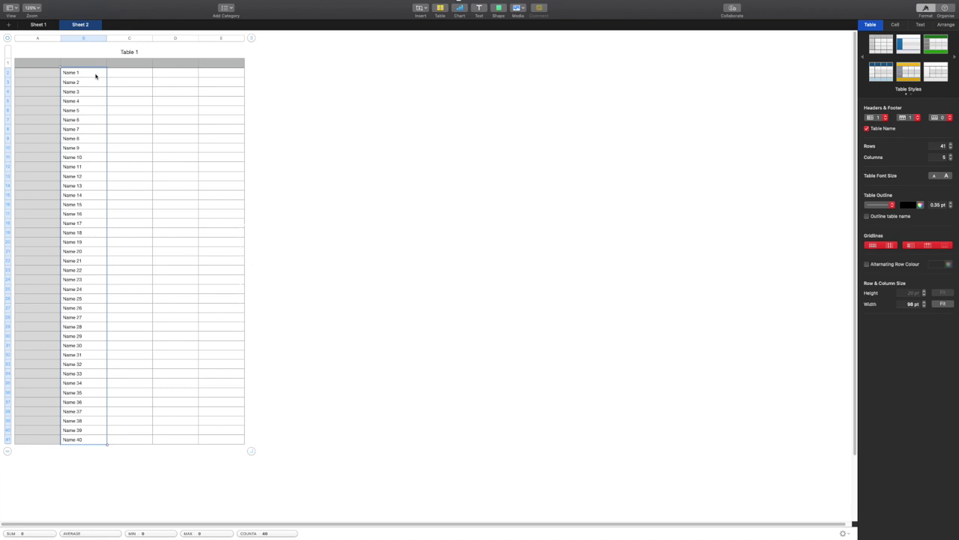
Step: Extend Sheet 1's table to 41 rows and paste the 40 names from B2
{"action": "left_click", "coordinate": [39, 25]}
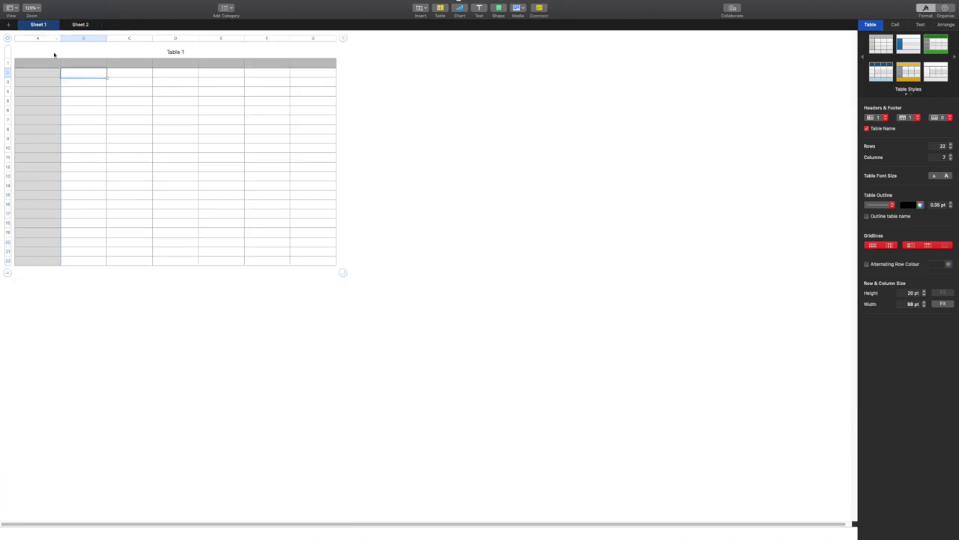
{"action": "left_click_drag", "start_coordinate": [8, 273], "coordinate": [18, 454]}
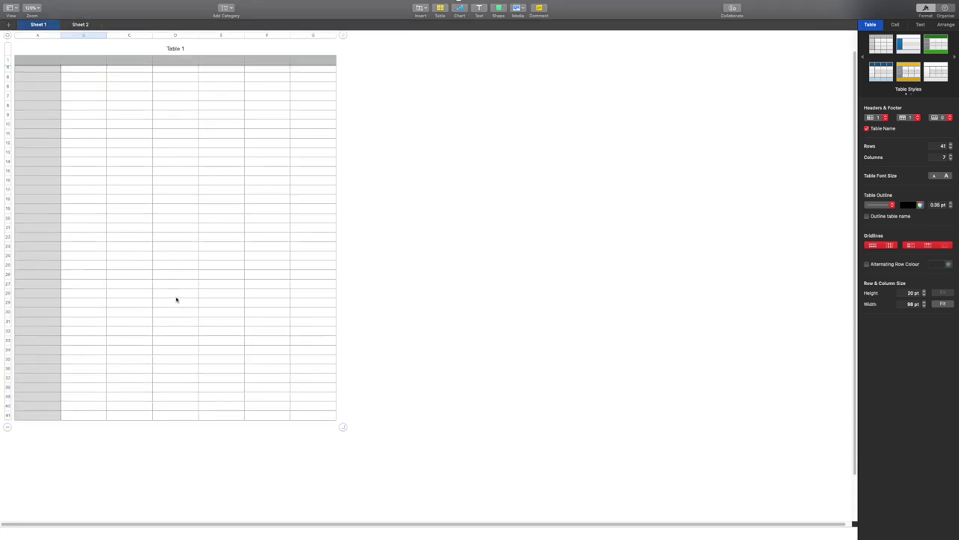
{"action": "left_click", "coordinate": [82, 73]}
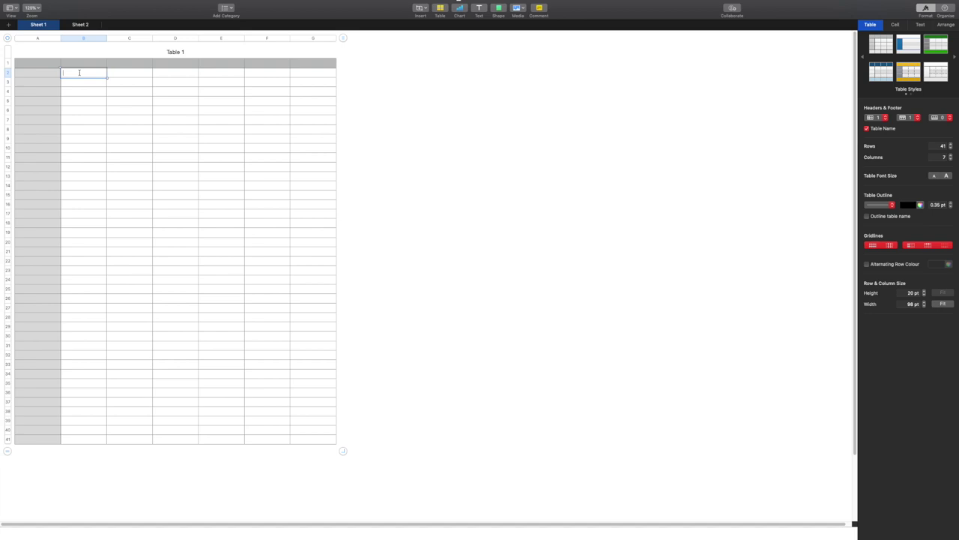
{"action": "left_click", "coordinate": [133, 97]}
{"action": "left_click", "coordinate": [101, 75]}
{"action": "key", "text": "super+v"}
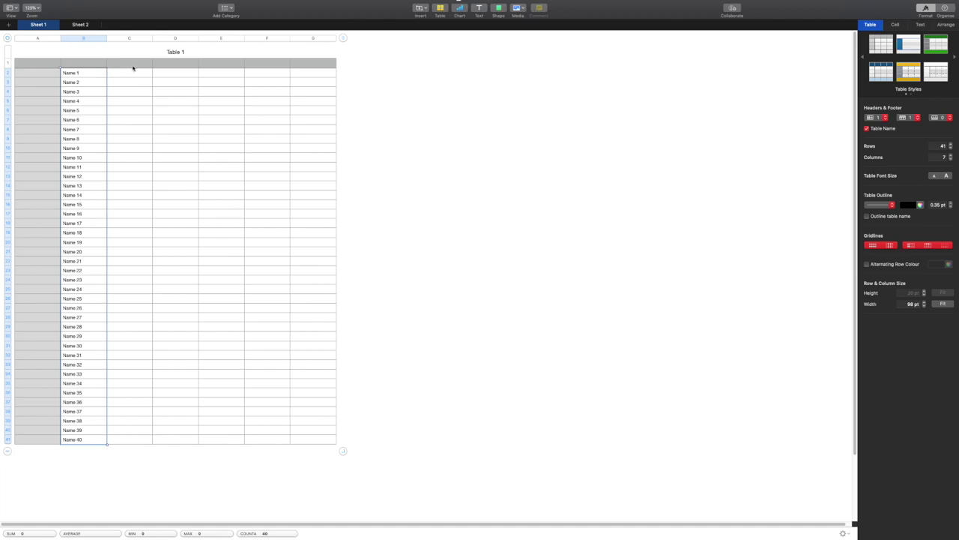
Step: Select the pasted names from B2 down to B41
{"action": "left_click", "coordinate": [130, 70]}
{"action": "left_click", "coordinate": [95, 75]}
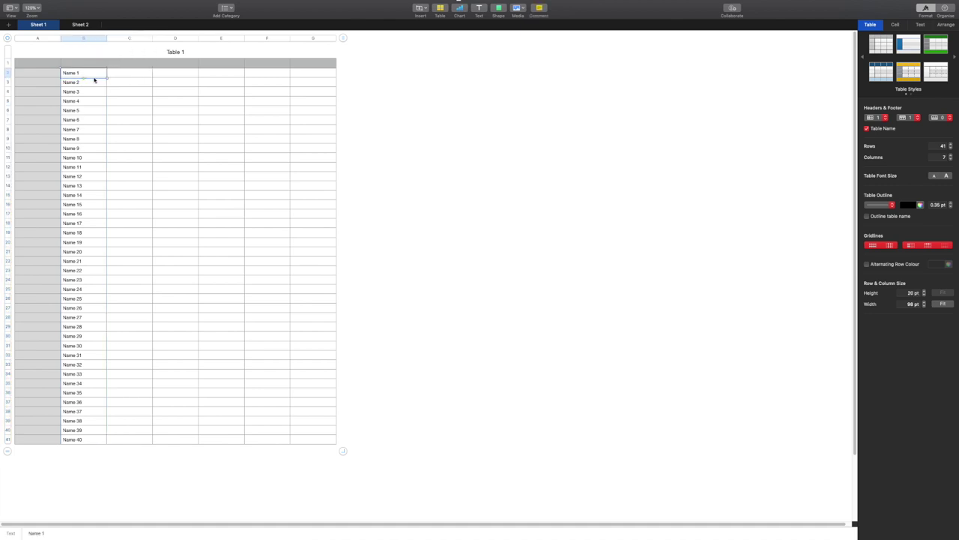
{"action": "key", "text": "shift+super+Down"}
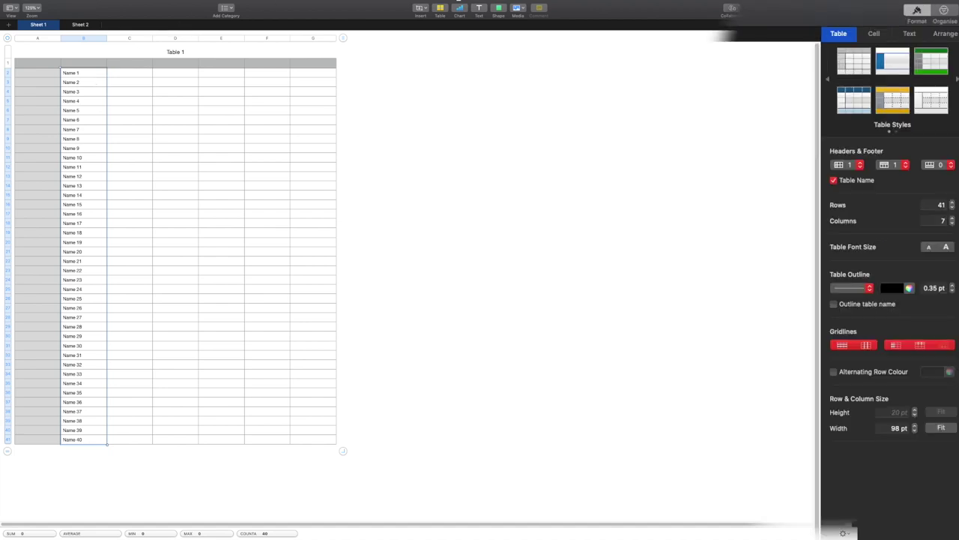
Step: Set the selected name cells' data format to Pop-Up Menu
{"action": "left_click", "coordinate": [873, 35]}
{"action": "left_click", "coordinate": [872, 70]}
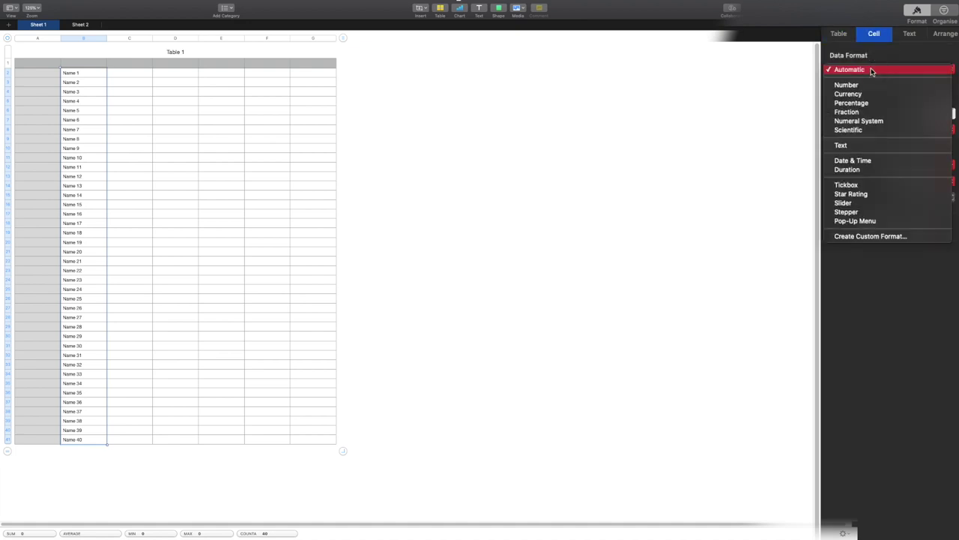
{"action": "left_click", "coordinate": [883, 221]}
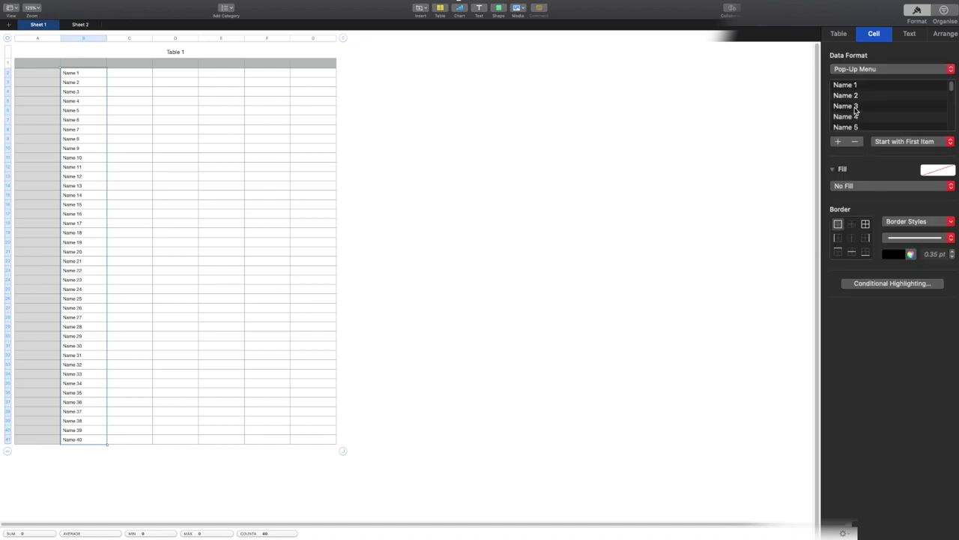
{"action": "scroll", "coordinate": [861, 116], "scroll_direction": "down", "scroll_amount": 10}
{"action": "scroll", "coordinate": [864, 113], "scroll_direction": "up", "scroll_amount": 10}
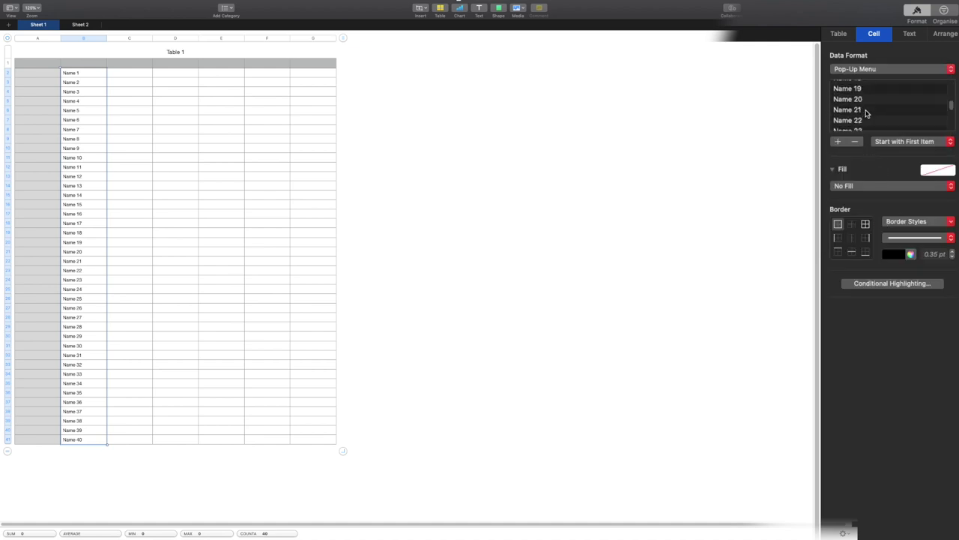
Step: Open cell B2's pop-up to check its Name 1 to Name 40 list
{"action": "left_click", "coordinate": [131, 92]}
{"action": "left_click", "coordinate": [101, 75]}
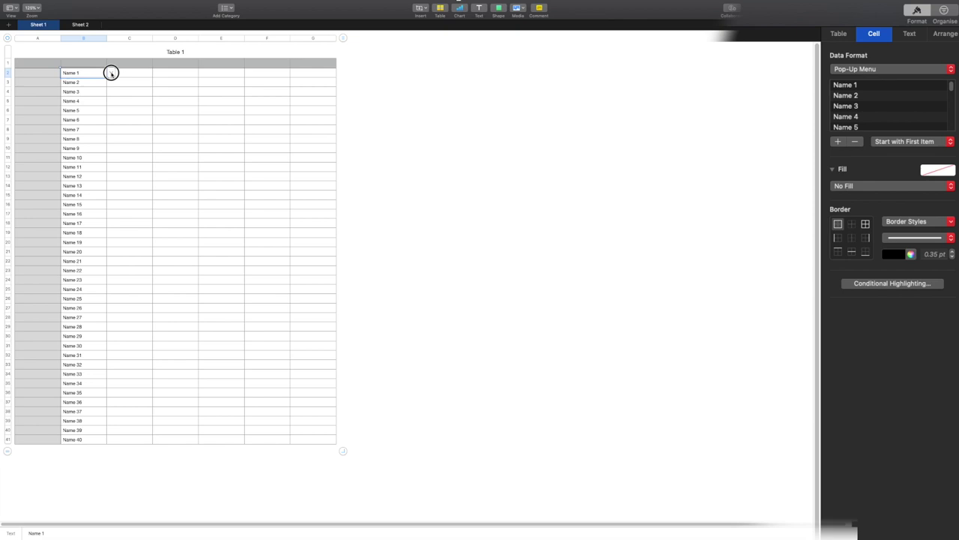
{"action": "left_click", "coordinate": [110, 72]}
{"action": "left_click", "coordinate": [164, 318]}
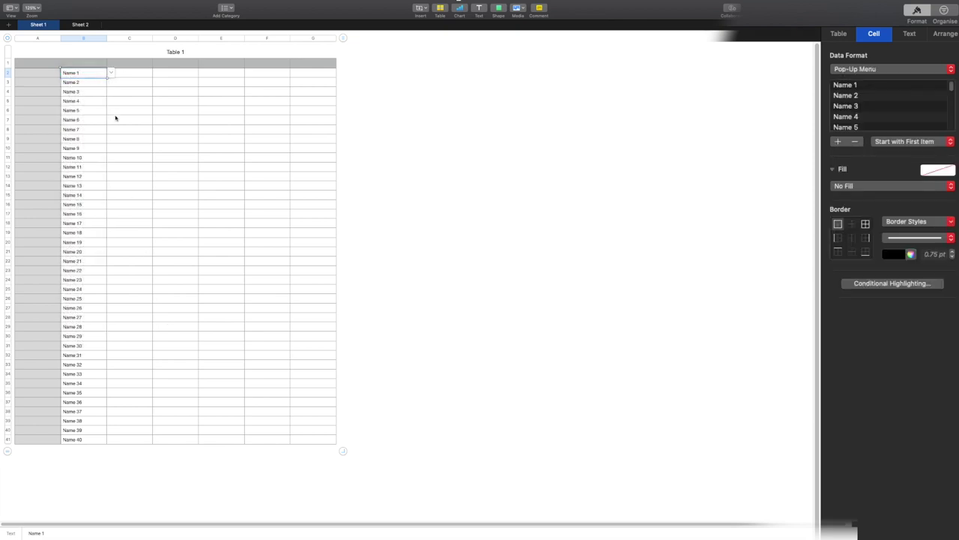
Step: Check cell B3's name list, then select column B from B2 down to B41
{"action": "left_click", "coordinate": [94, 84]}
{"action": "left_click", "coordinate": [111, 82]}
{"action": "left_click", "coordinate": [125, 224]}
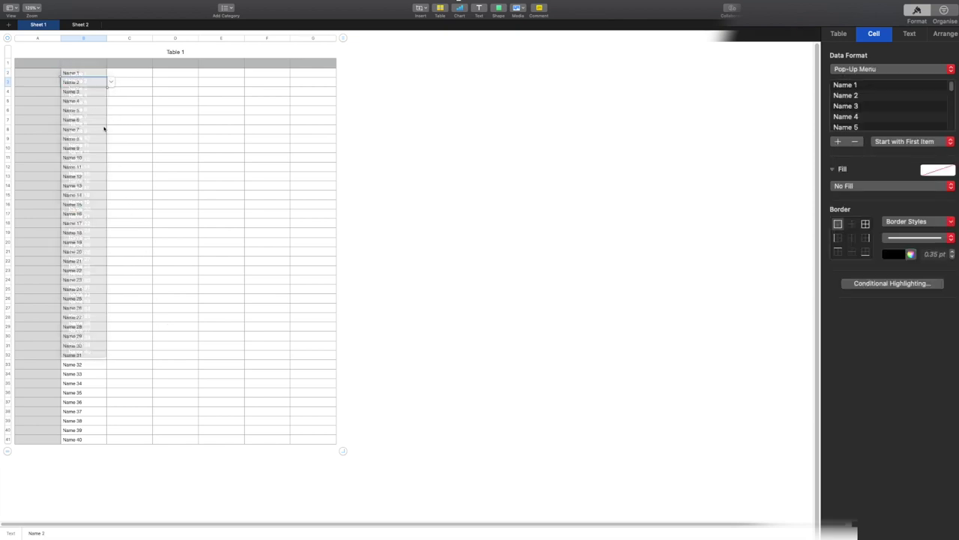
{"action": "left_click", "coordinate": [85, 73]}
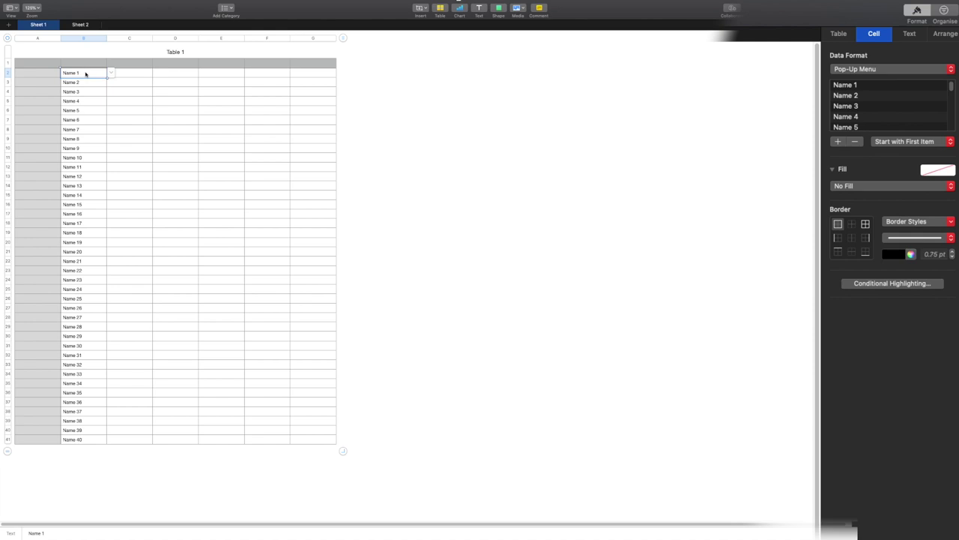
{"action": "key", "text": "shift+super+Down"}
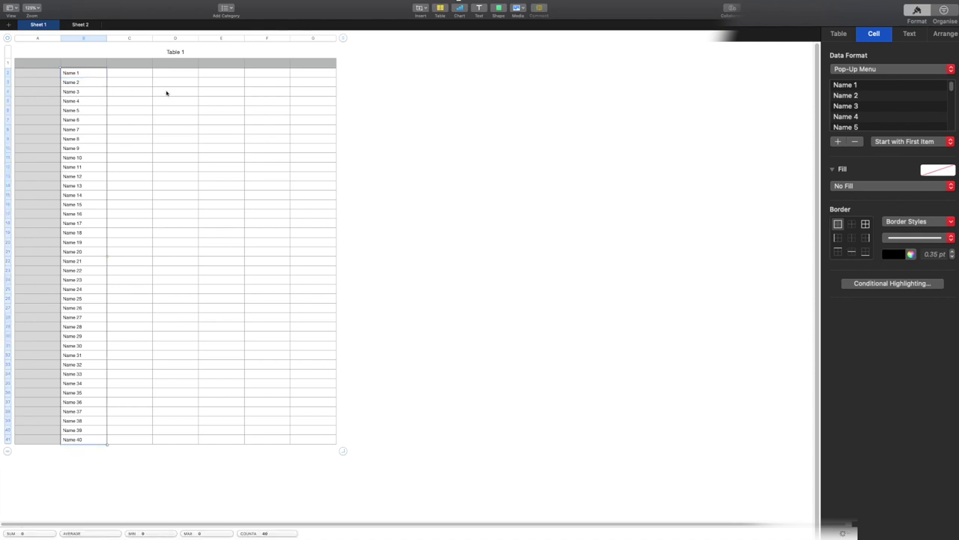
Step: Reselect B2 and open its pop-up list, keeping Name 1
{"action": "left_click", "coordinate": [167, 92]}
{"action": "left_click", "coordinate": [93, 75]}
{"action": "left_click", "coordinate": [110, 73]}
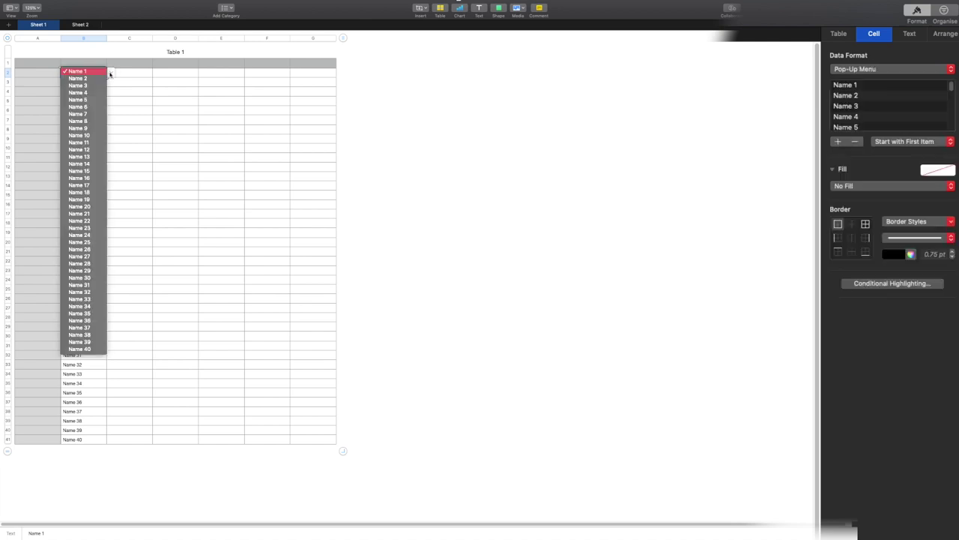
{"action": "left_click", "coordinate": [112, 74]}
{"action": "left_click", "coordinate": [113, 75]}
{"action": "left_click", "coordinate": [143, 153]}
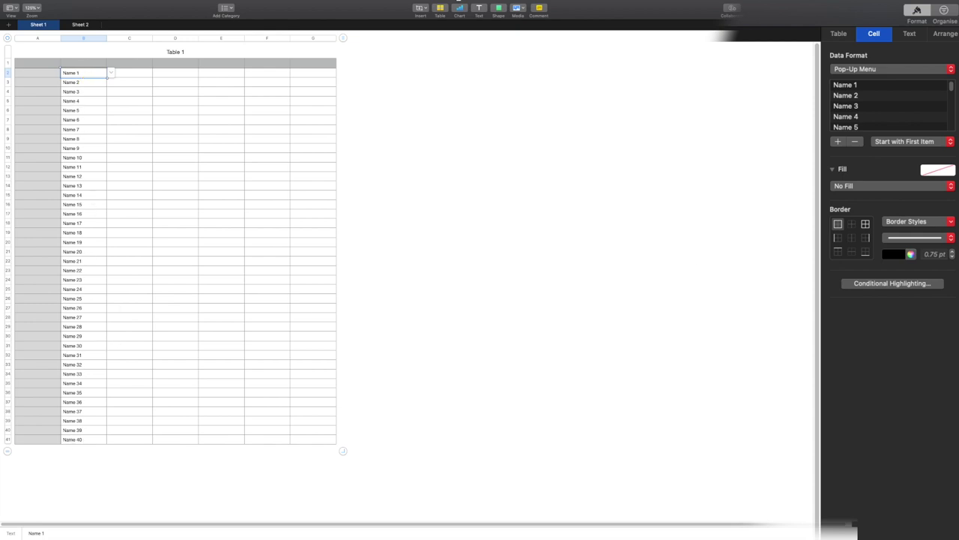
Step: Change B2's pop-up menu to Start with Blank
{"action": "left_click", "coordinate": [903, 142]}
{"action": "left_click", "coordinate": [898, 151]}
{"action": "left_click", "coordinate": [108, 75]}
{"action": "left_click", "coordinate": [82, 72]}
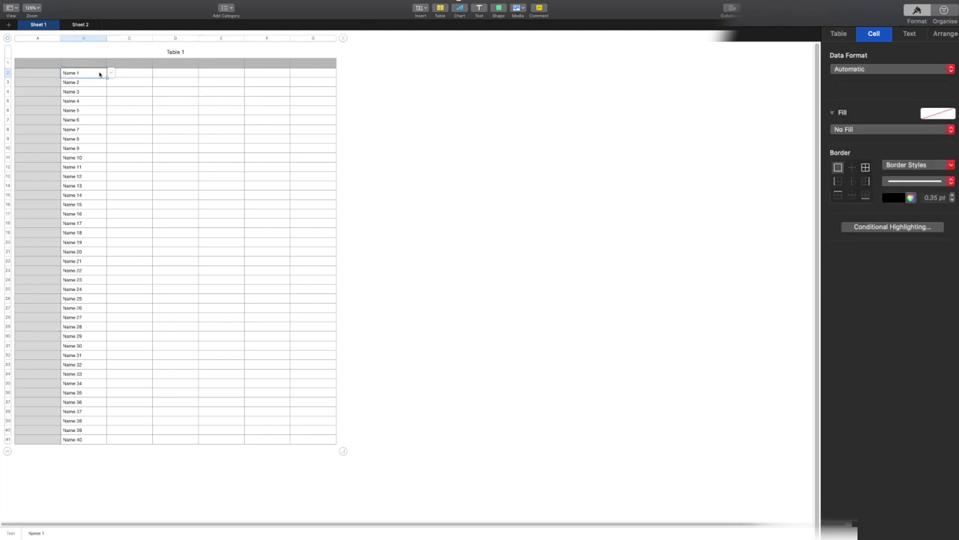
{"action": "left_click", "coordinate": [106, 73]}
{"action": "left_click", "coordinate": [124, 105]}
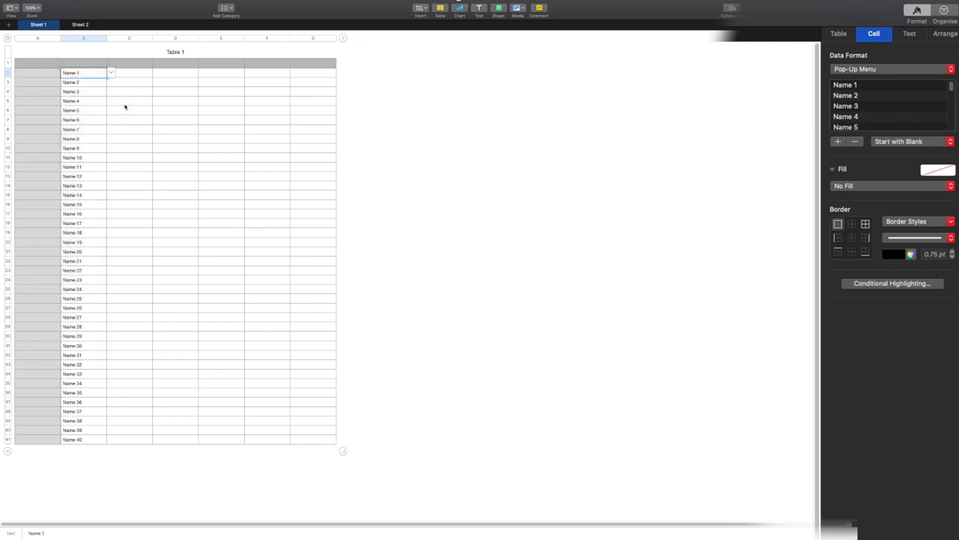
{"action": "left_click", "coordinate": [124, 102]}
{"action": "left_click", "coordinate": [104, 74]}
{"action": "left_click", "coordinate": [109, 74]}
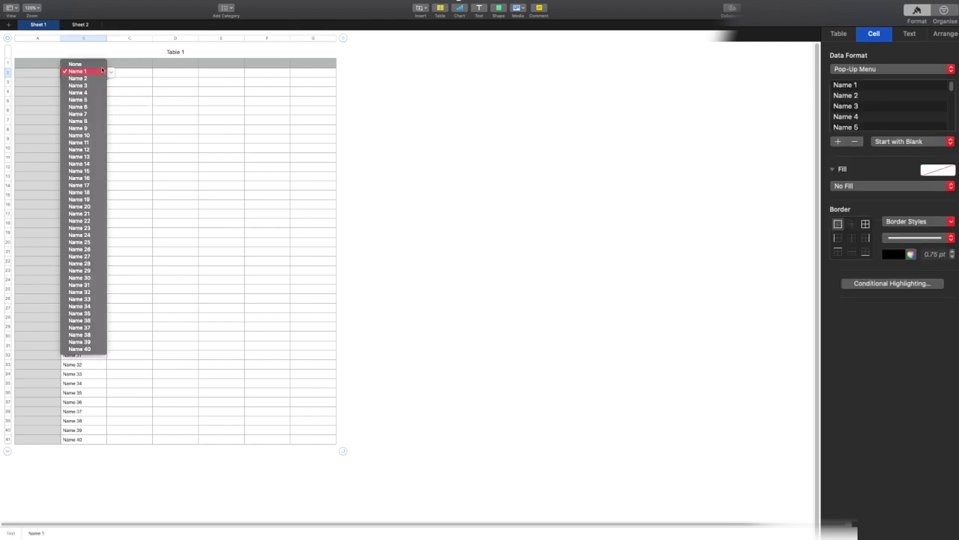
{"action": "left_click", "coordinate": [99, 66]}
{"action": "left_click", "coordinate": [100, 90]}
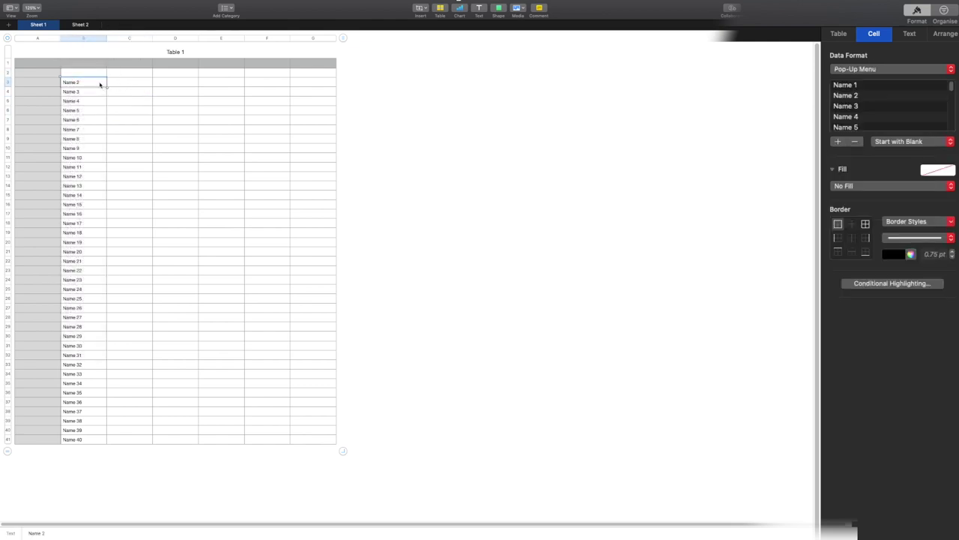
{"action": "left_click", "coordinate": [113, 98]}
{"action": "left_click", "coordinate": [95, 73]}
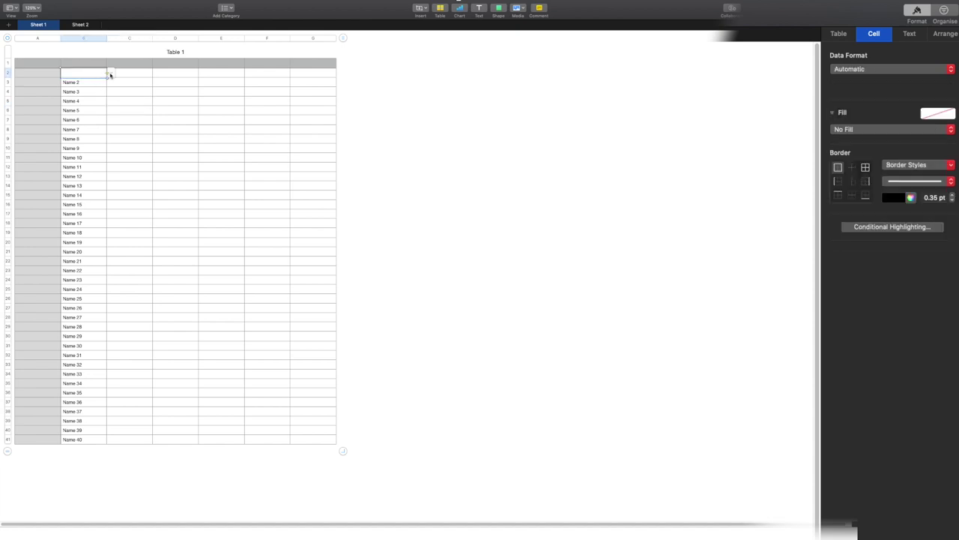
{"action": "left_click", "coordinate": [110, 73]}
{"action": "left_click", "coordinate": [105, 77]}
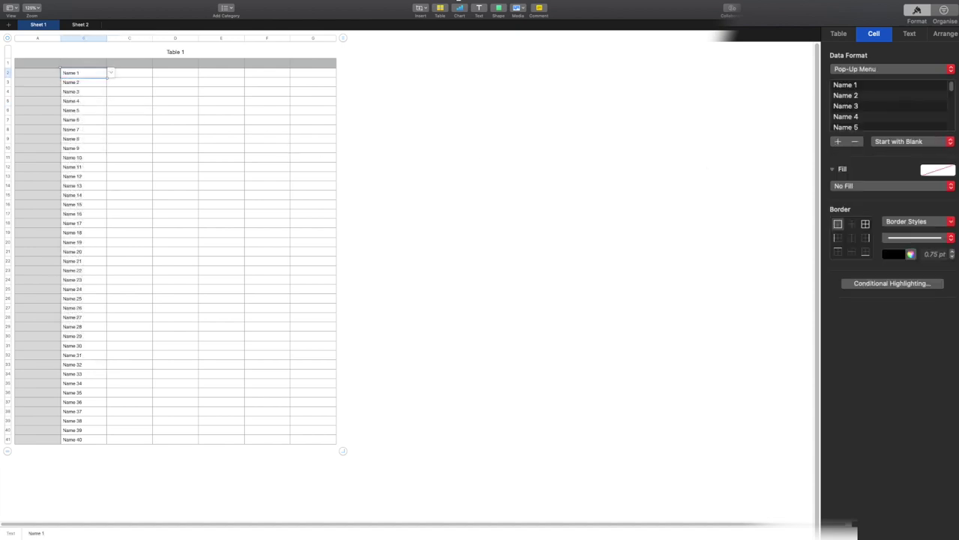
{"action": "left_click", "coordinate": [876, 142]}
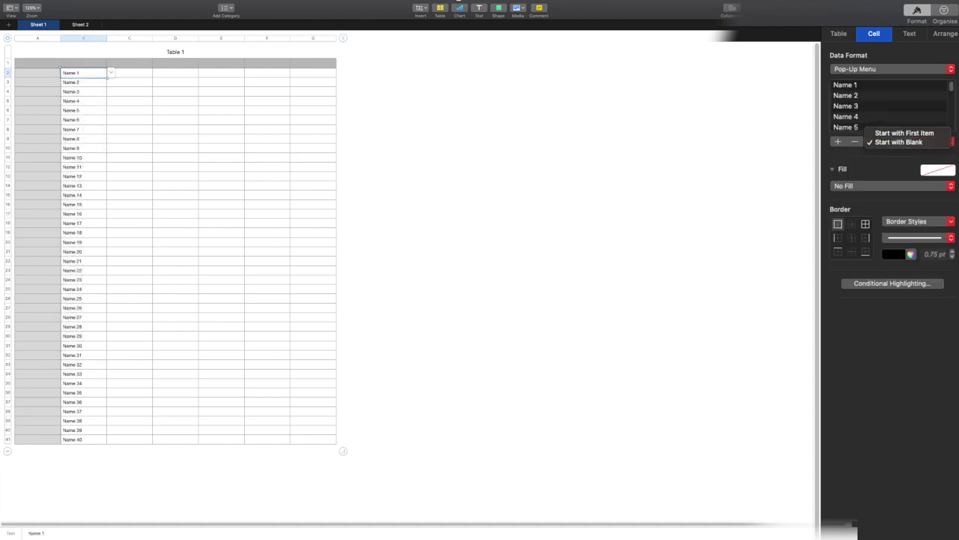
{"action": "left_click", "coordinate": [104, 77]}
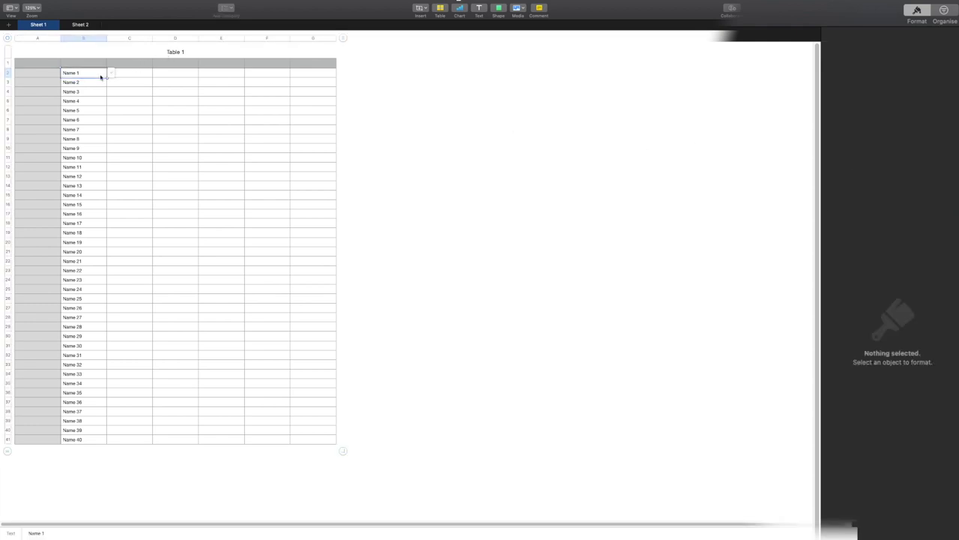
Step: Delete Name 2 through Name 40 from B3:B41, then reselect B2
{"action": "left_click", "coordinate": [97, 83]}
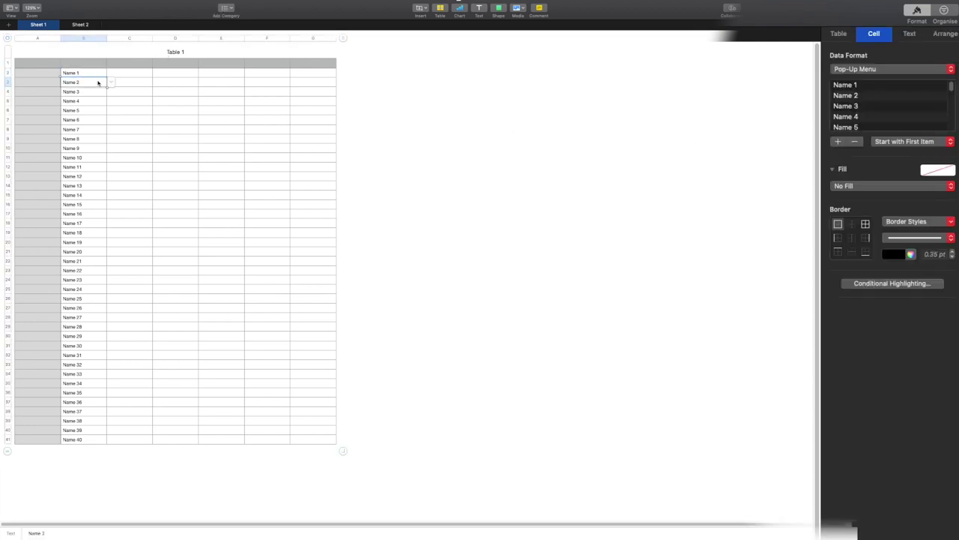
{"action": "key", "text": "shift+super+Down"}
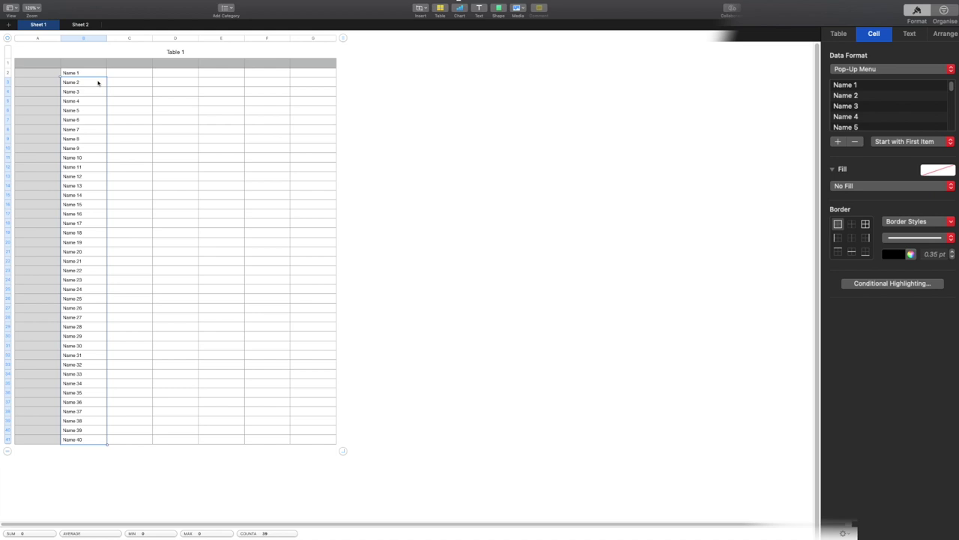
{"action": "key", "text": "BackSpace"}
{"action": "key", "text": "BackSpace"}
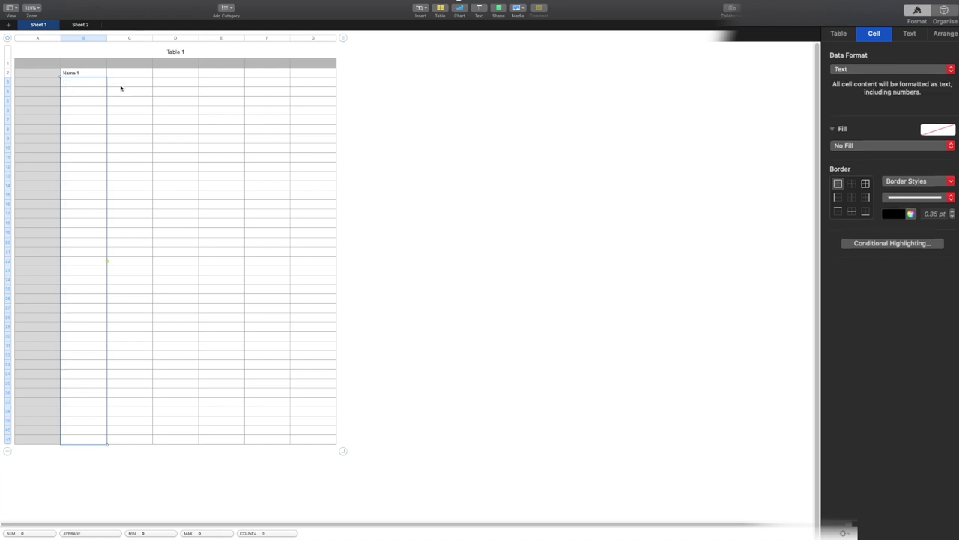
{"action": "left_click", "coordinate": [105, 81]}
{"action": "left_click", "coordinate": [99, 72]}
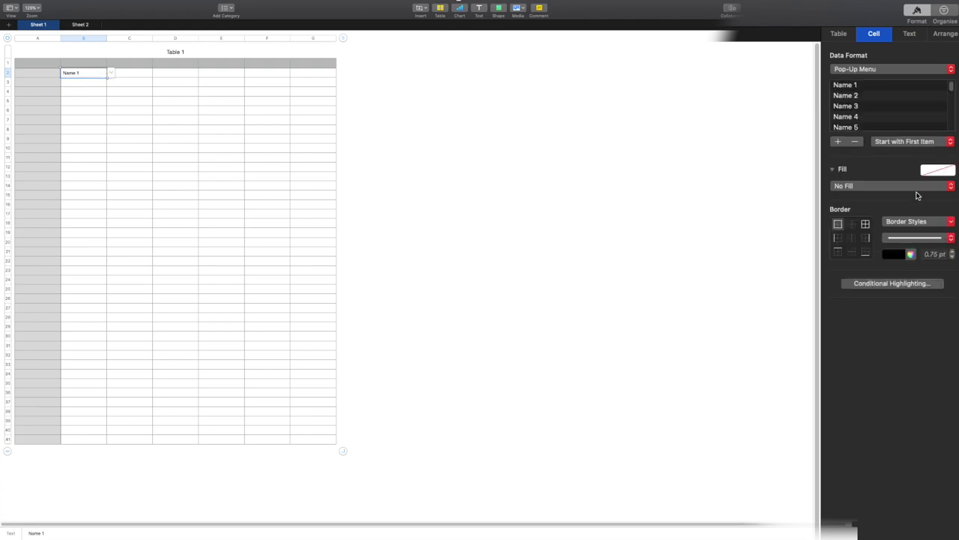
Step: Set B2's pop-up to Start with Blank and choose None so it shows empty
{"action": "left_click", "coordinate": [908, 146]}
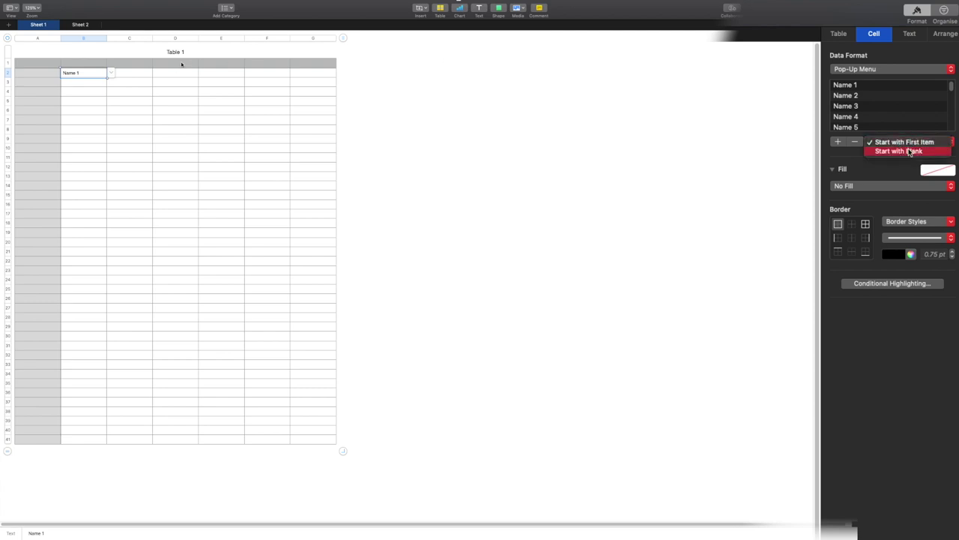
{"action": "left_click", "coordinate": [909, 150]}
{"action": "left_click", "coordinate": [110, 72]}
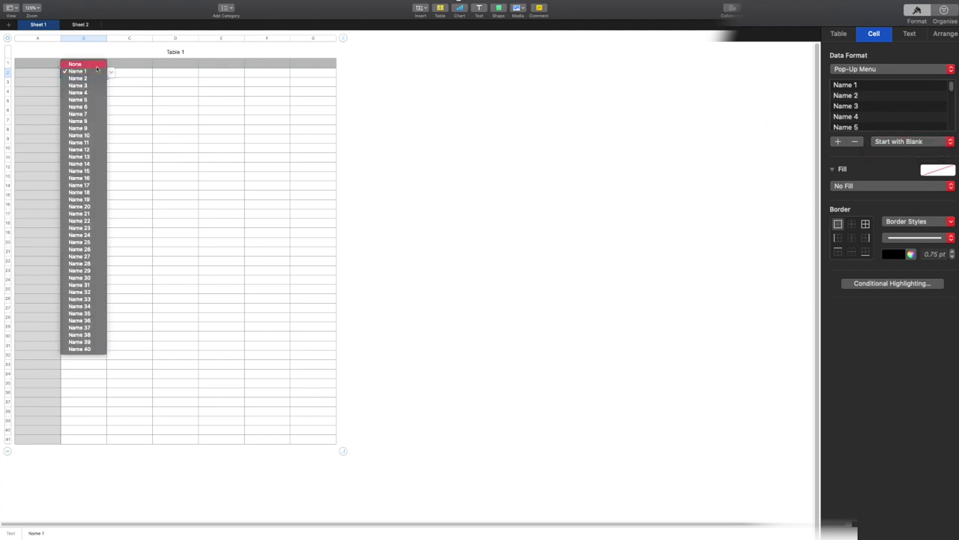
{"action": "left_click", "coordinate": [77, 64]}
{"action": "left_click", "coordinate": [125, 92]}
Step: Copy cell B2 with its blank-starting pop-up menu
{"action": "left_click", "coordinate": [97, 73]}
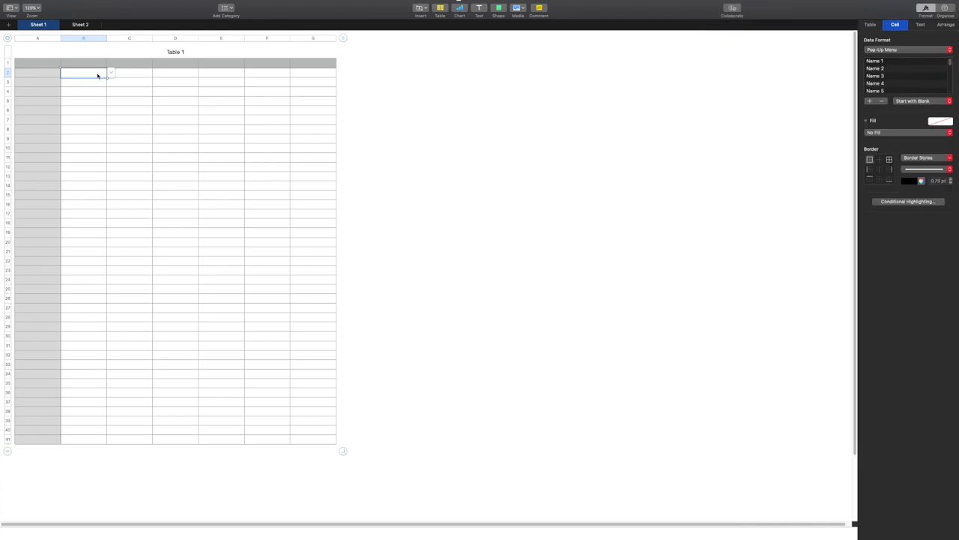
{"action": "left_click", "coordinate": [111, 73]}
{"action": "key", "text": "super+c"}
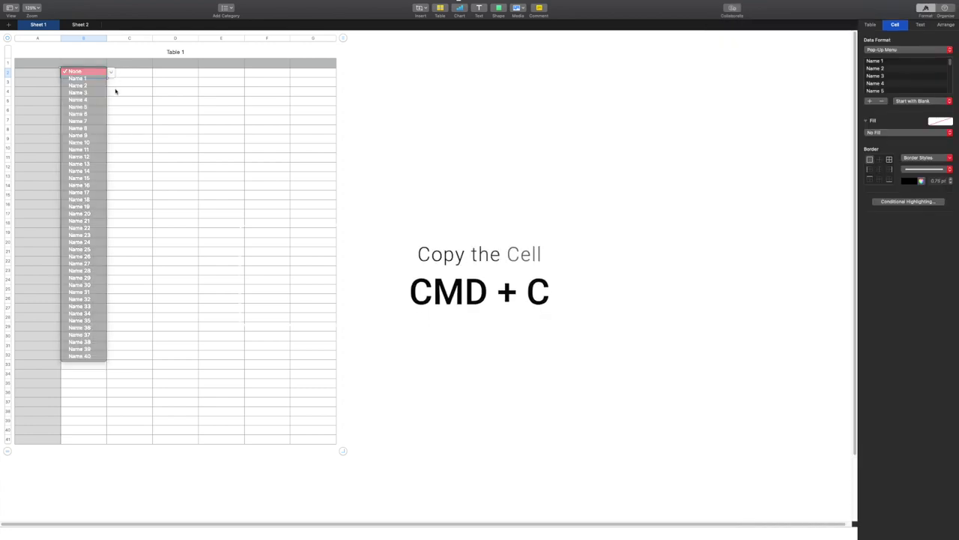
{"action": "left_click", "coordinate": [98, 73]}
{"action": "left_click", "coordinate": [118, 89]}
{"action": "left_click", "coordinate": [104, 77]}
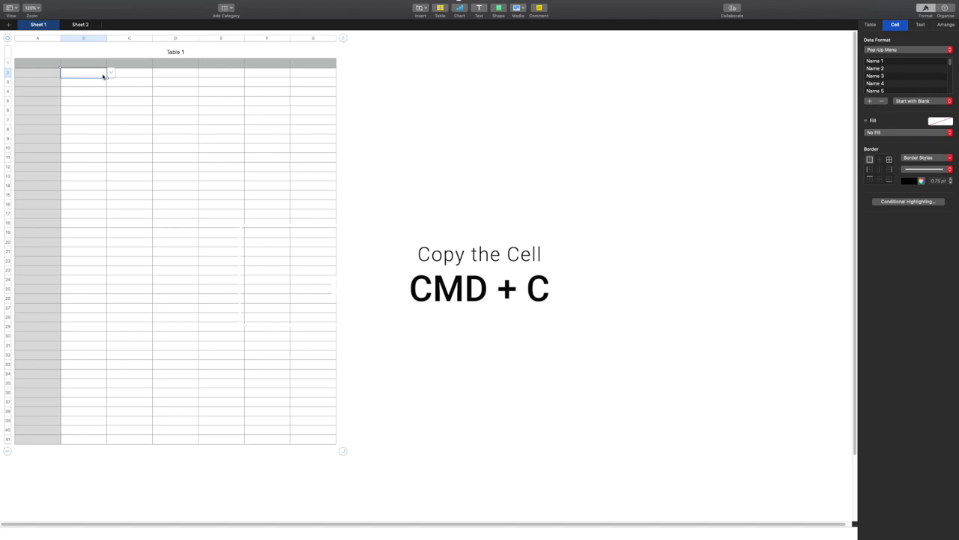
Step: Paste B2's blank-starting pop-up menu into cells B3 through B41
{"action": "left_click", "coordinate": [100, 83]}
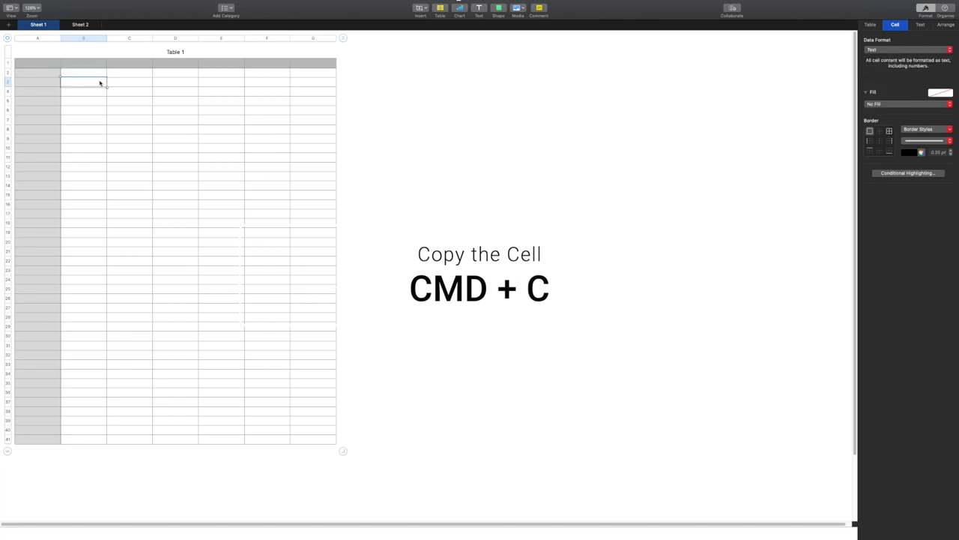
{"action": "key", "text": "shift+super+Down"}
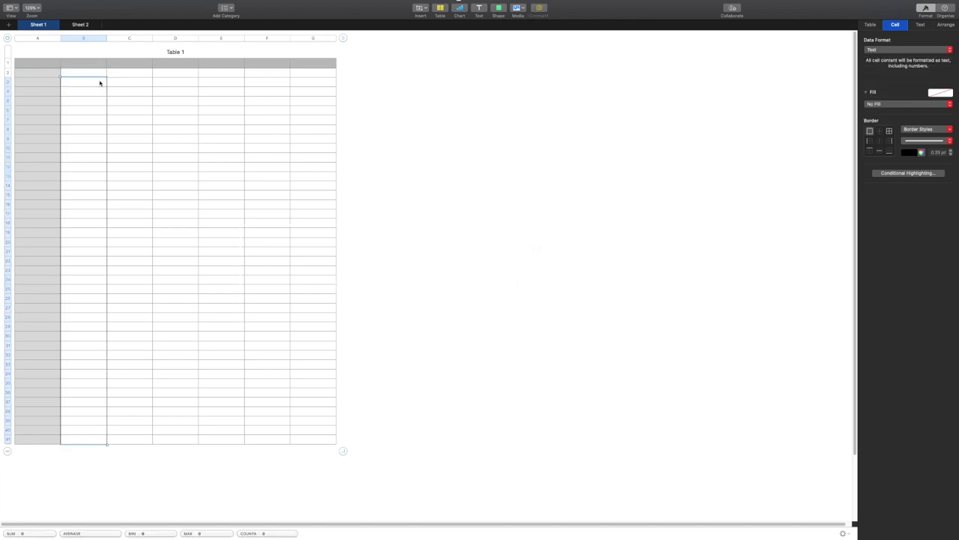
{"action": "key", "text": "super+v"}
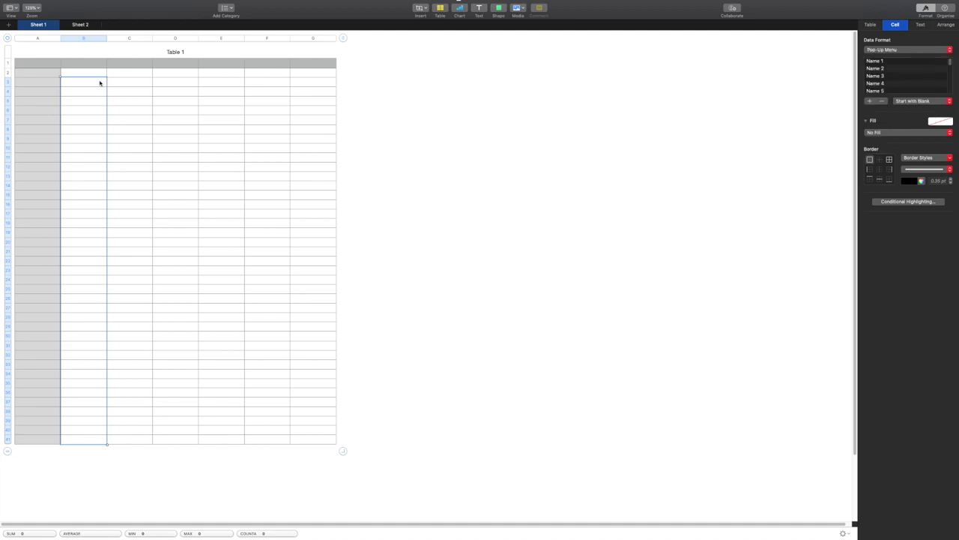
Step: Open the pop-ups in B3 and B4 to verify the pasted name lists
{"action": "left_click", "coordinate": [142, 99]}
{"action": "left_click", "coordinate": [85, 81]}
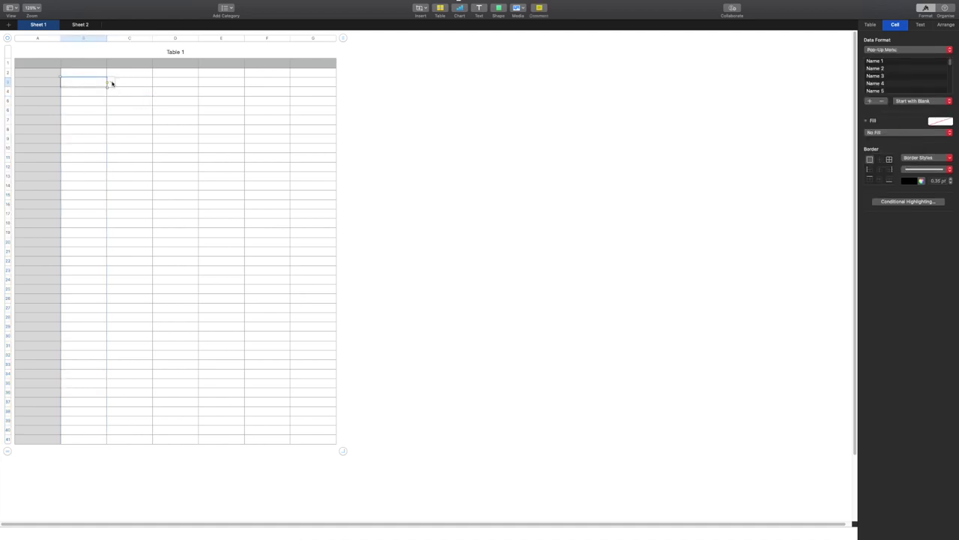
{"action": "left_click", "coordinate": [111, 83]}
{"action": "left_click", "coordinate": [150, 128]}
{"action": "left_click", "coordinate": [101, 91]}
{"action": "left_click", "coordinate": [109, 92]}
{"action": "left_click", "coordinate": [169, 321]}
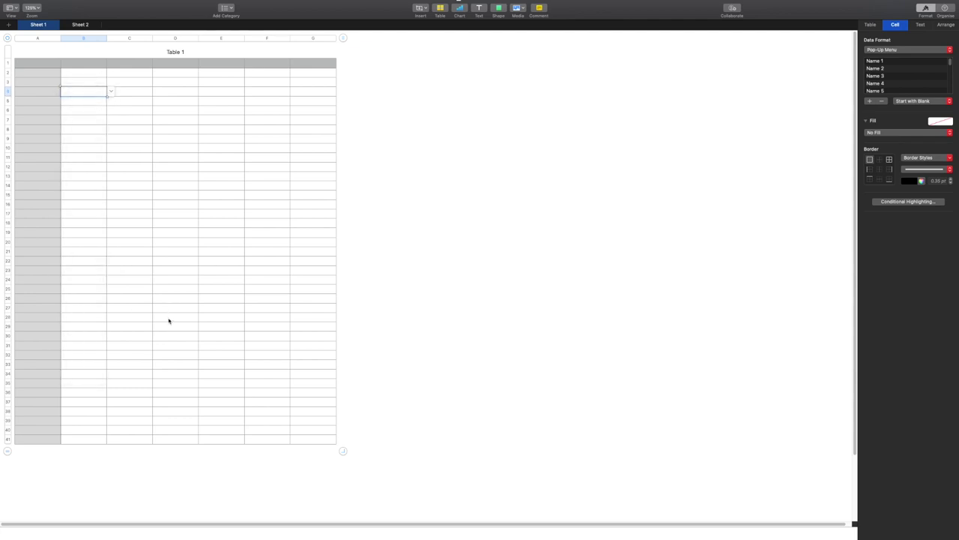